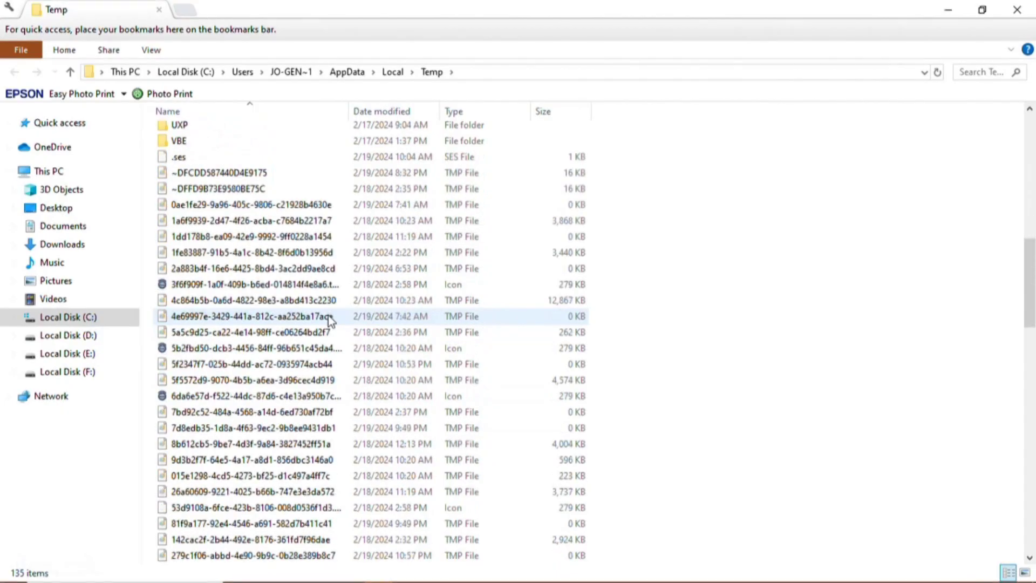
Step: Browse the Temp folder list and select all 135 items
scroll(331, 319, down, 5)
scroll(331, 340, down, 5)
scroll(316, 362, down, 4)
scroll(308, 378, down, 8)
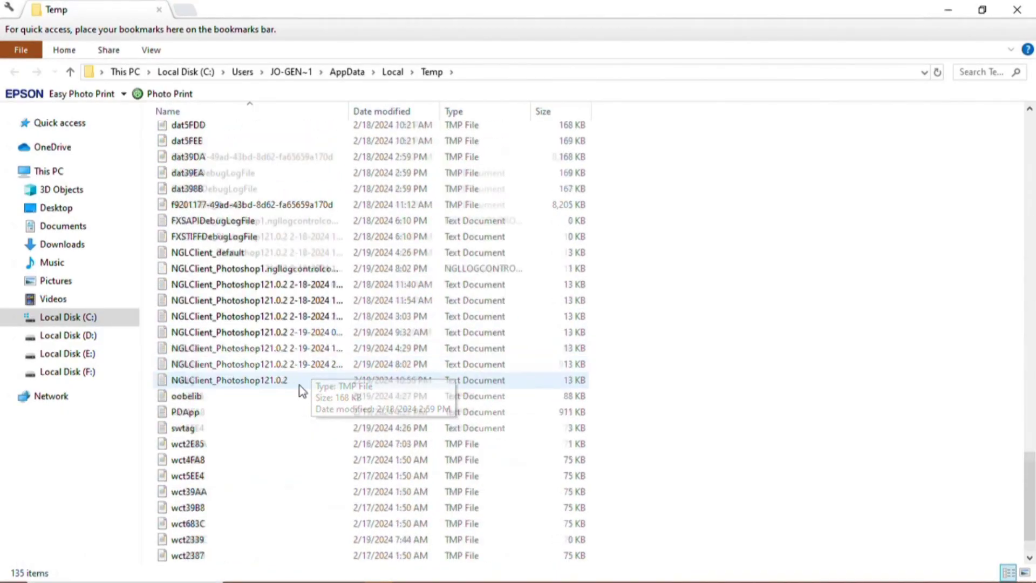
scroll(288, 410, up, 4)
scroll(302, 399, up, 4)
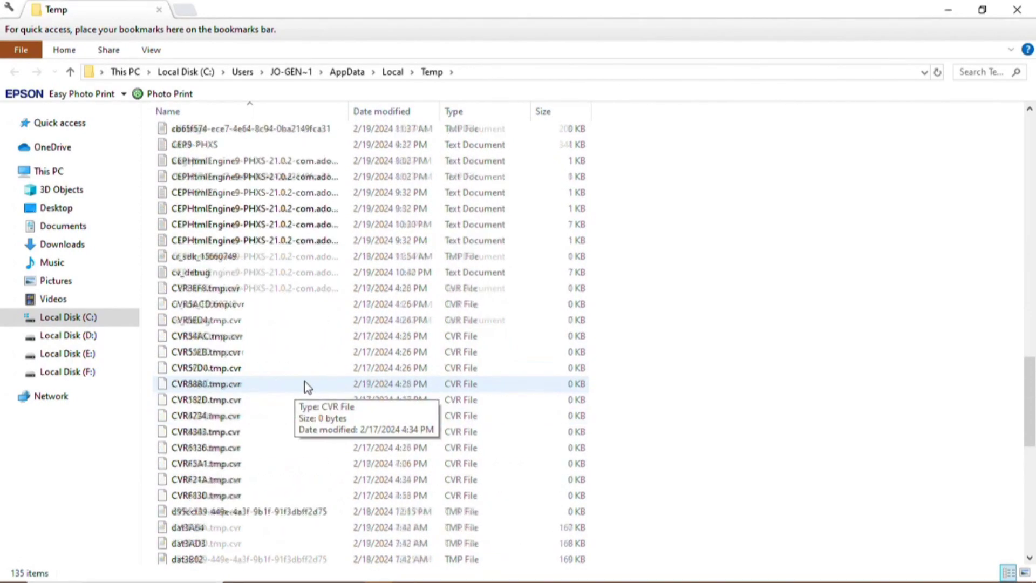
scroll(318, 386, up, 2)
scroll(321, 367, up, 7)
click(321, 336)
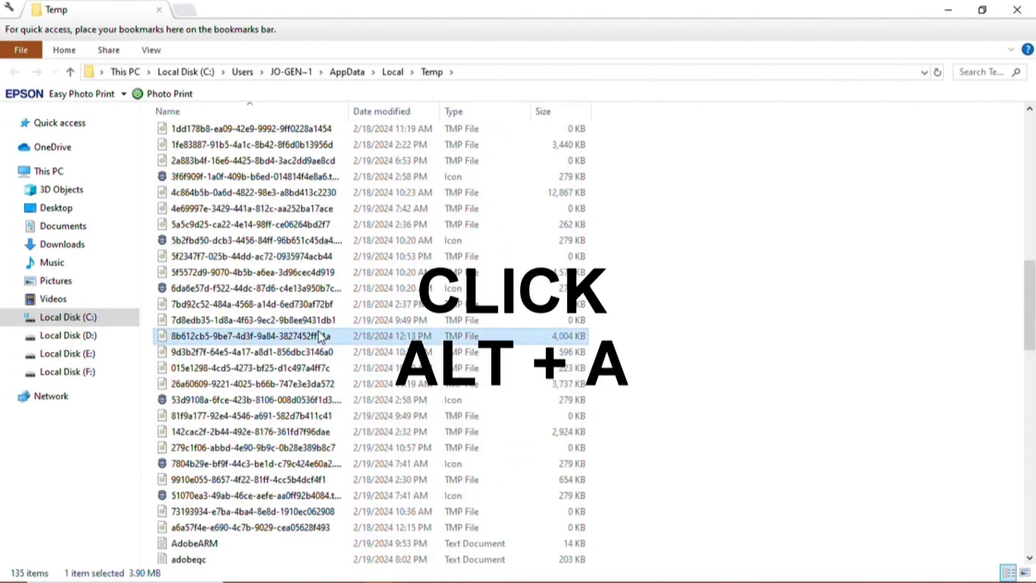
key(ctrl+a)
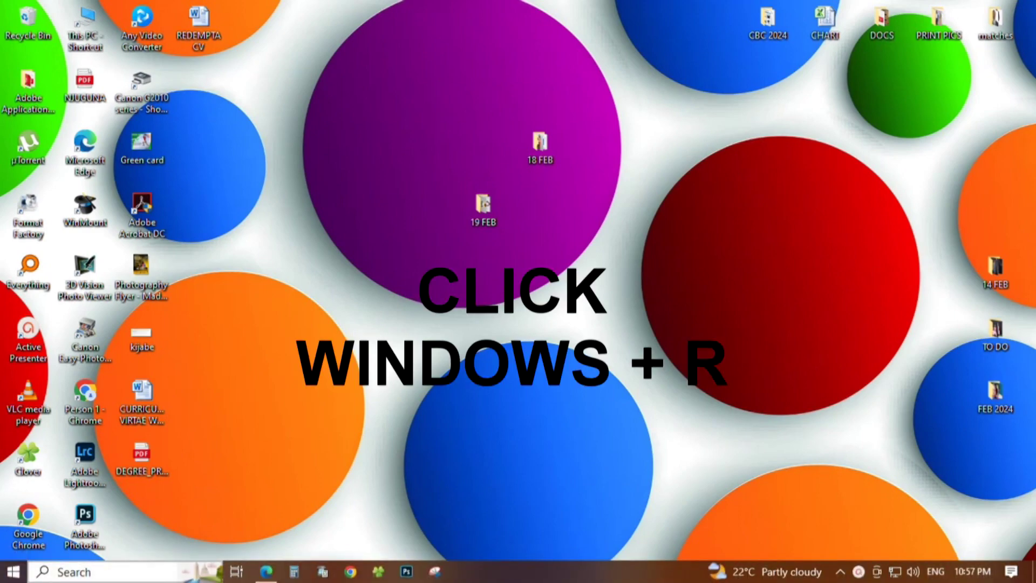
Step: Reopen the Temp folder by running %temp% from the Run box
key(super+r)
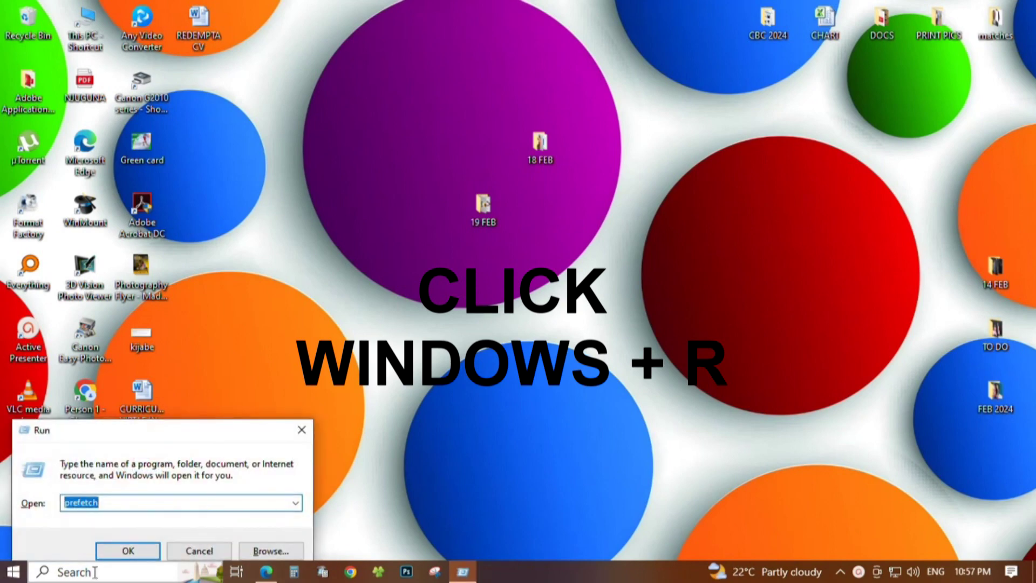
text(%T)
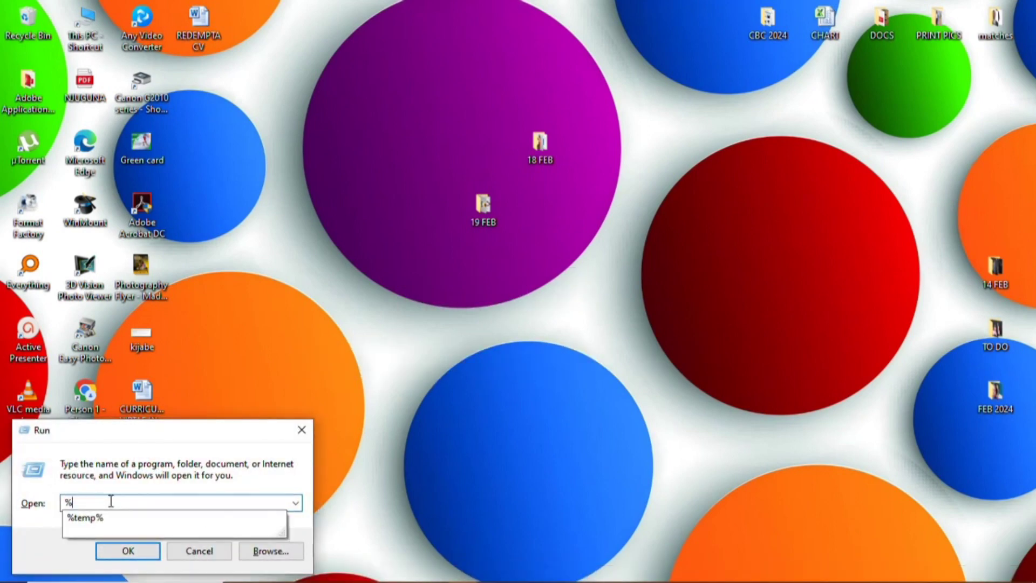
text(emp)
text(%)
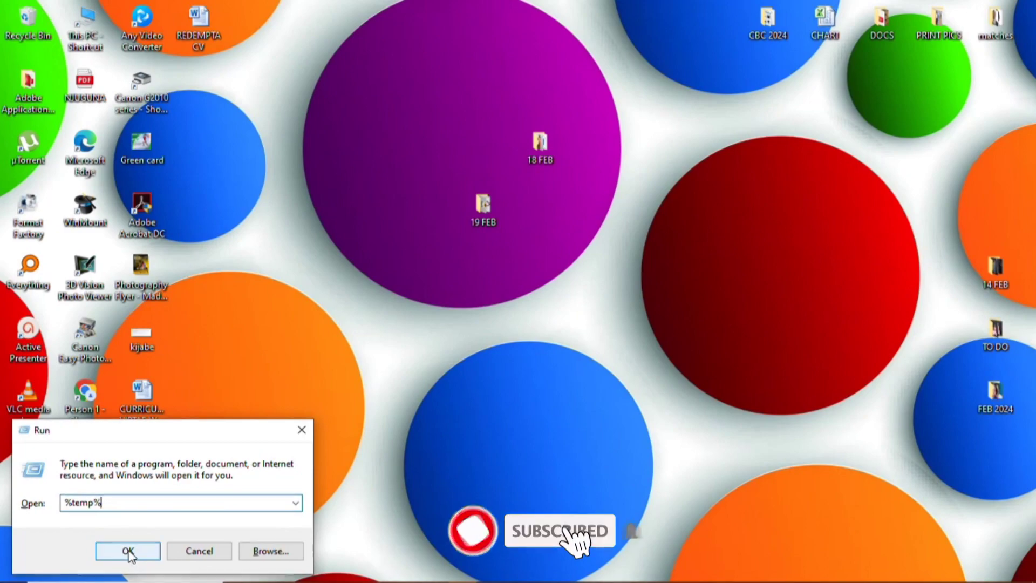
click(128, 552)
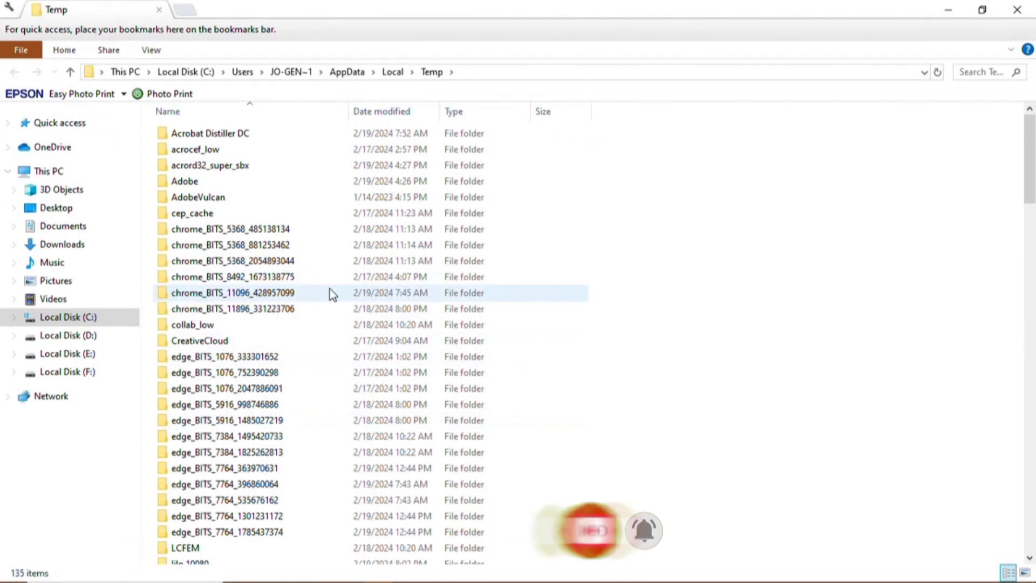
Step: Review the Temp folder list and select all 135 items
scroll(329, 291, down, 6)
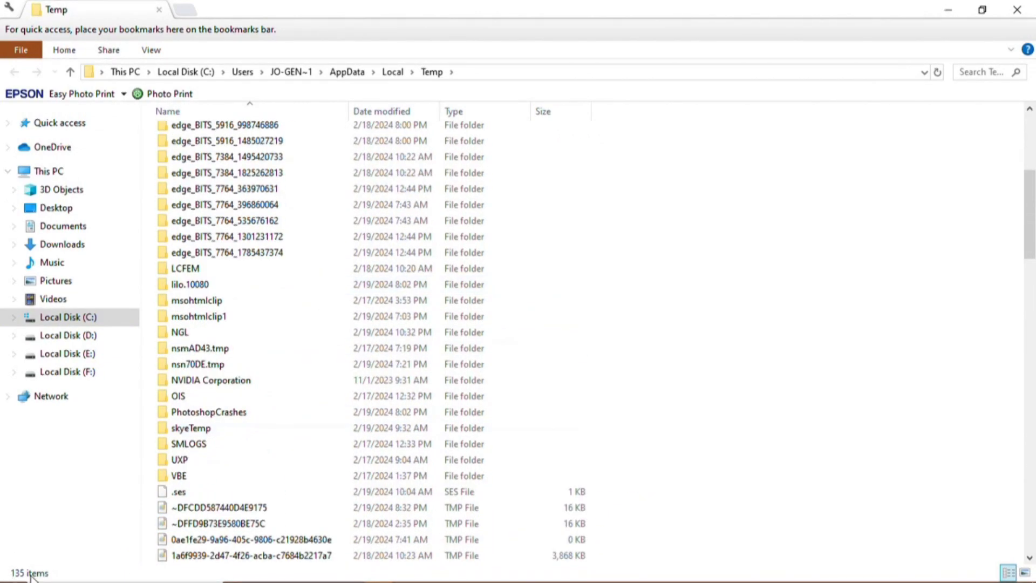
scroll(332, 317, down, 9)
scroll(328, 324, down, 5)
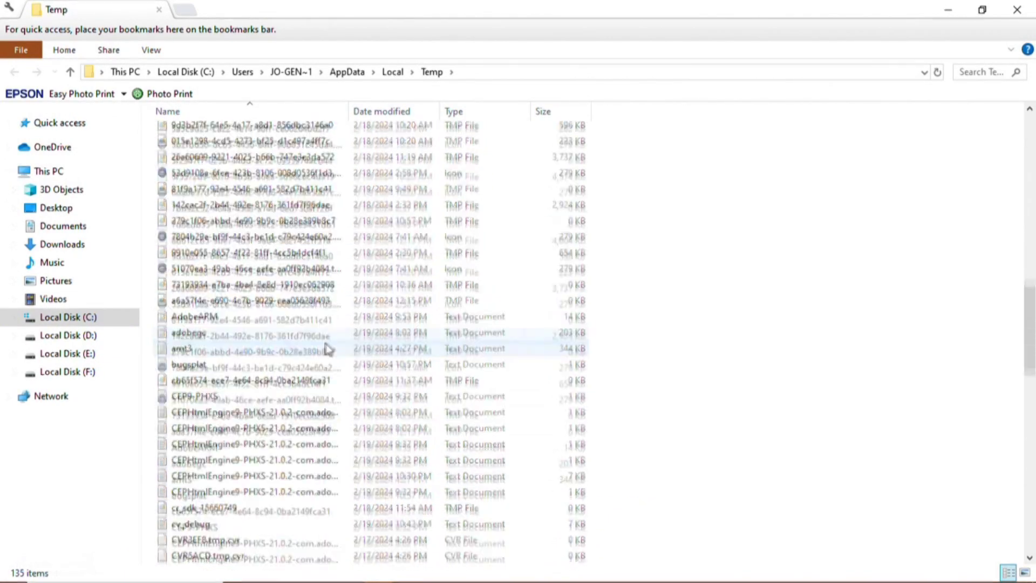
scroll(321, 345, down, 4)
scroll(315, 364, down, 4)
scroll(308, 377, down, 5)
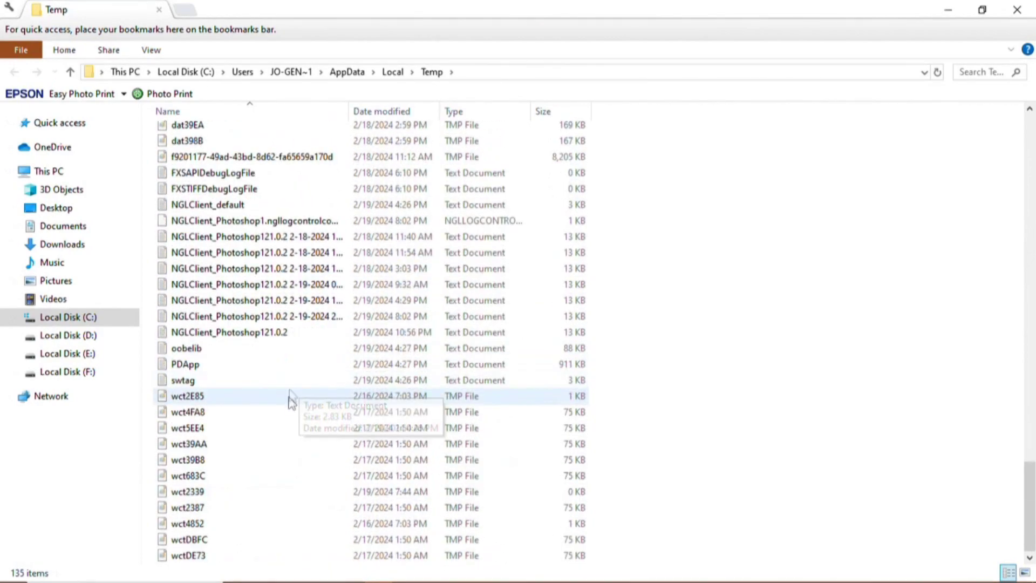
scroll(289, 421, up, 4)
scroll(308, 389, up, 5)
scroll(314, 380, up, 3)
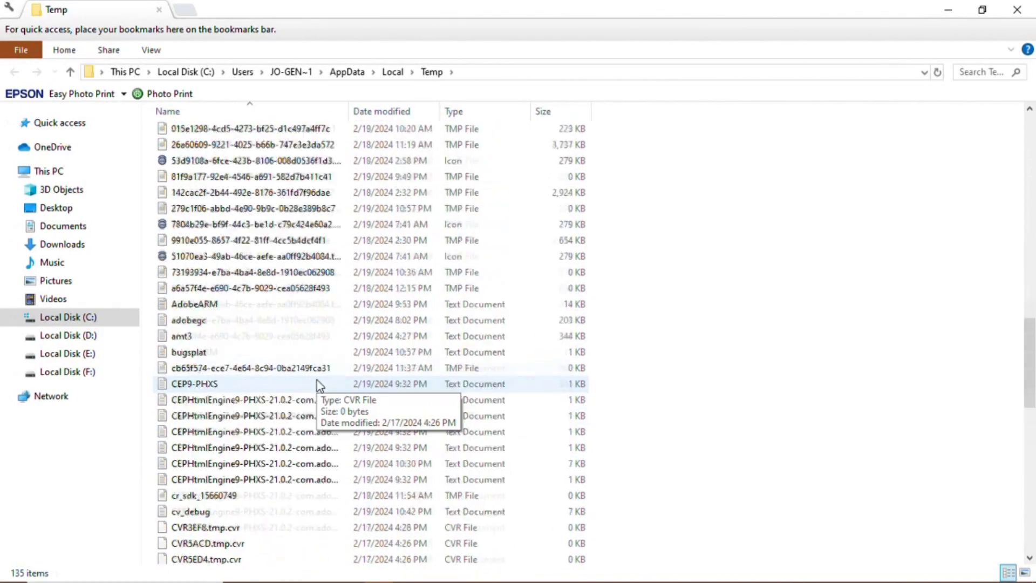
scroll(317, 367, up, 5)
click(322, 335)
key(ctrl+a)
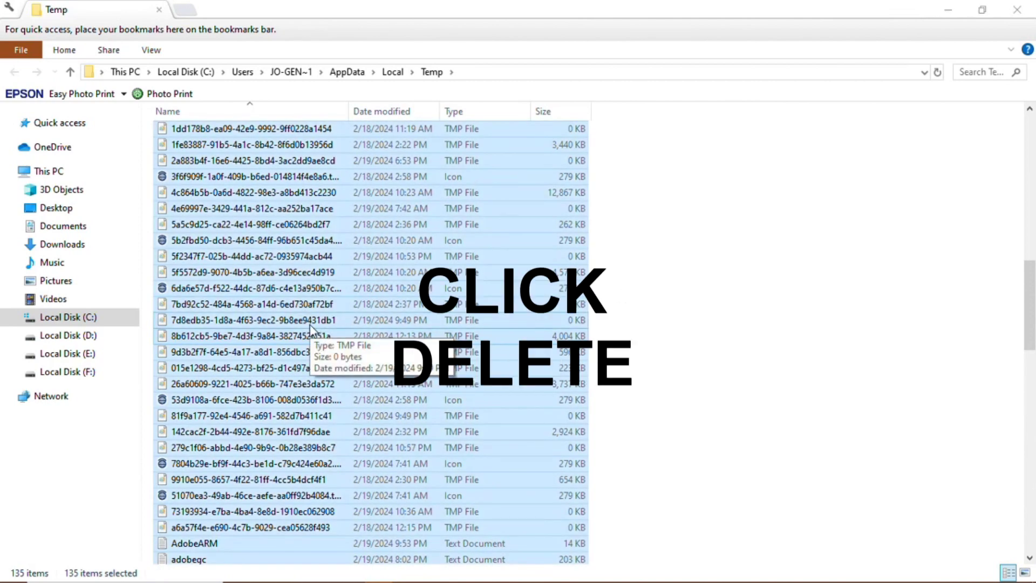
Step: Permanently delete the 135 selected items, skipping every file still in use
key(shift+Delete)
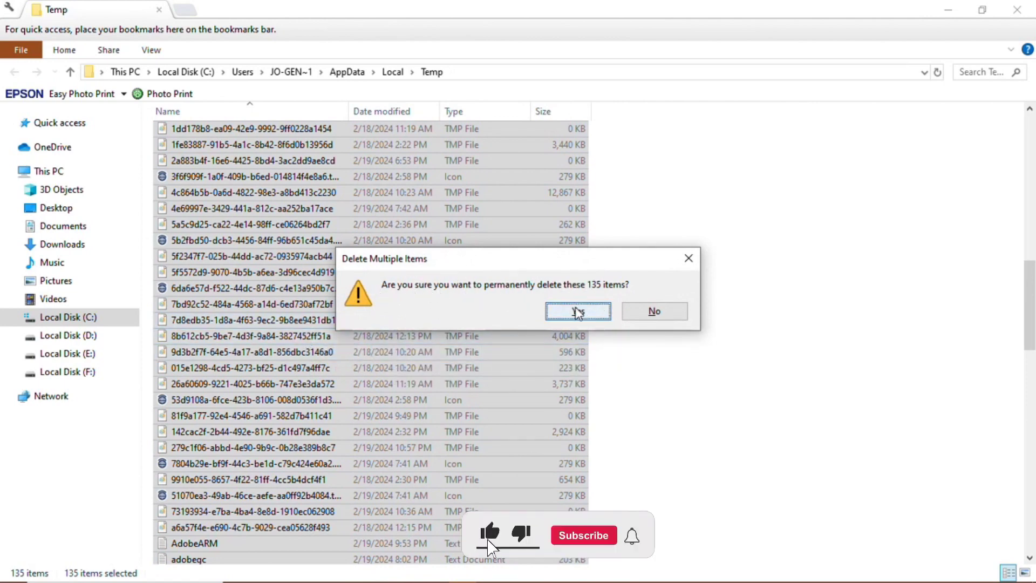
click(575, 312)
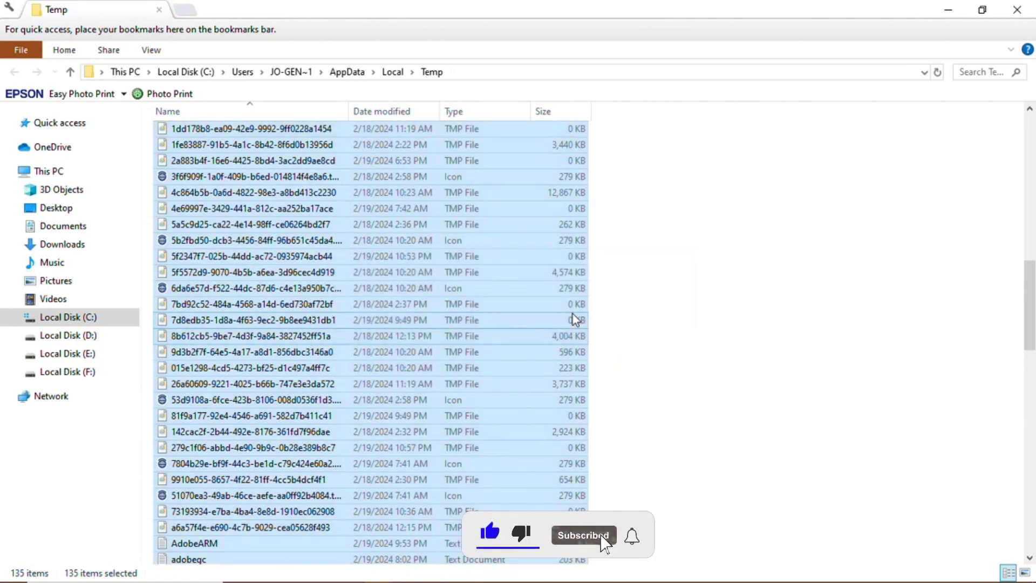
click(177, 229)
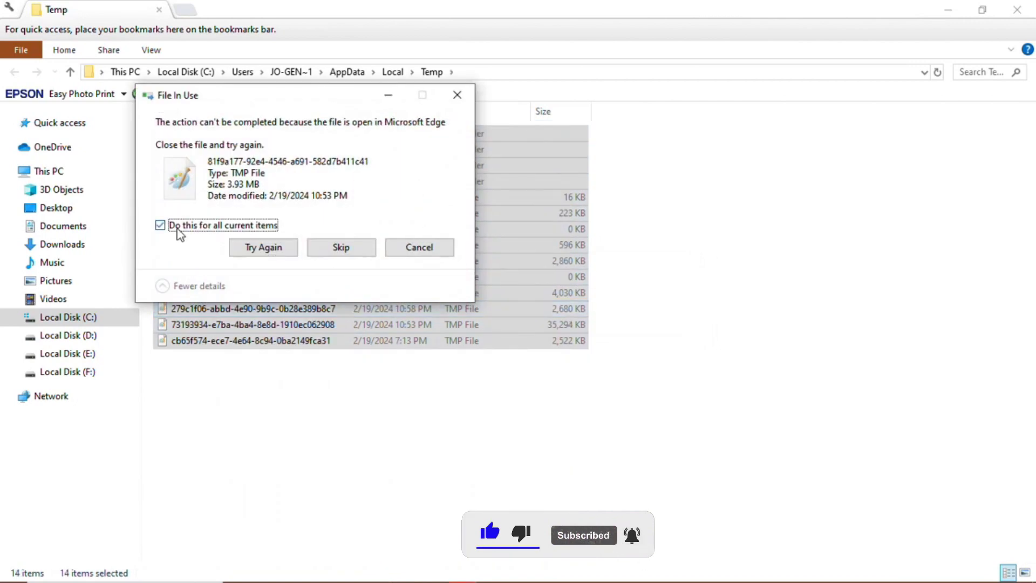
click(341, 250)
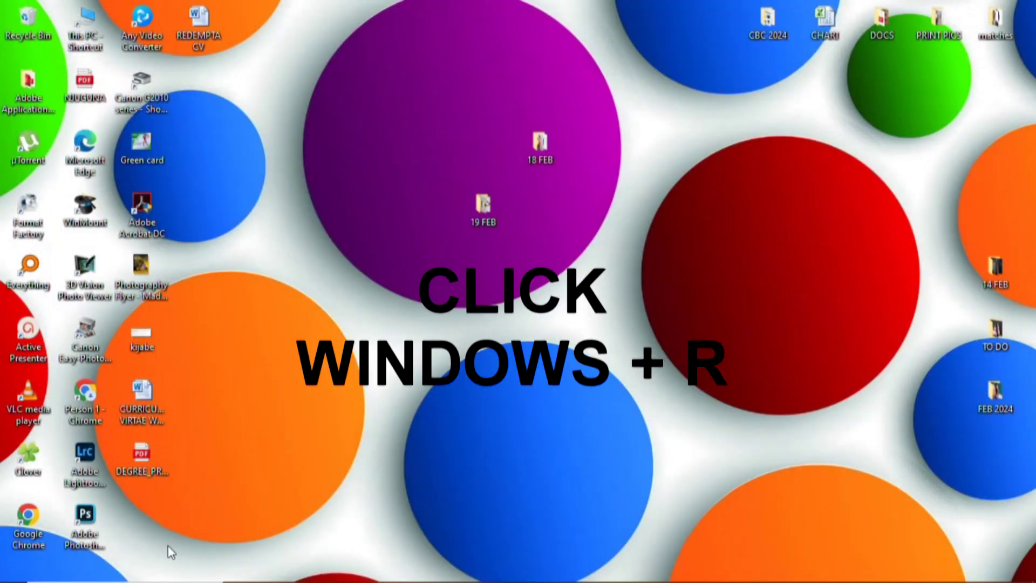
Step: Open the Prefetch folder by running 'prefetch' from the Run box
key(super+r)
key(BackSpace)
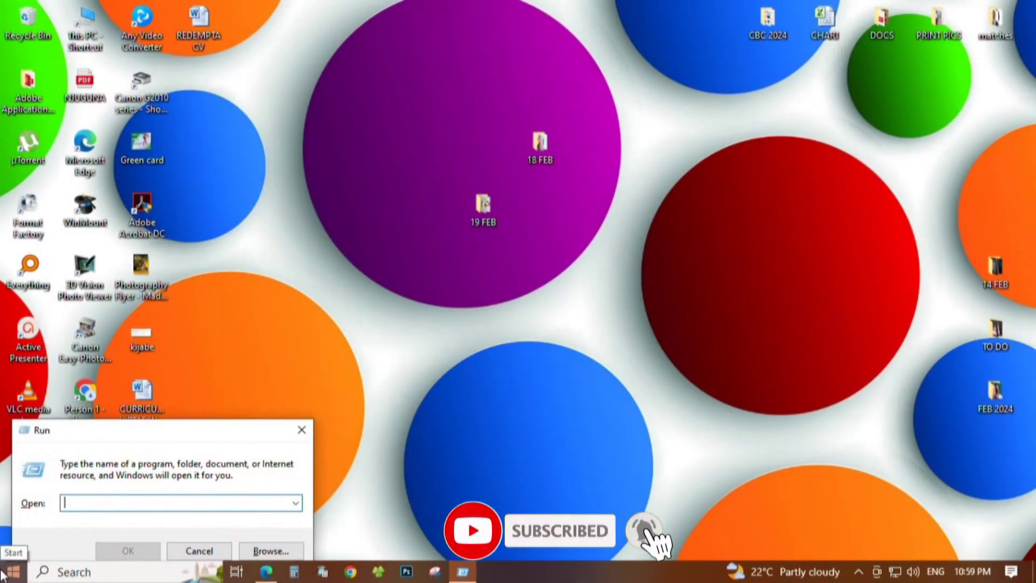
text(prefe)
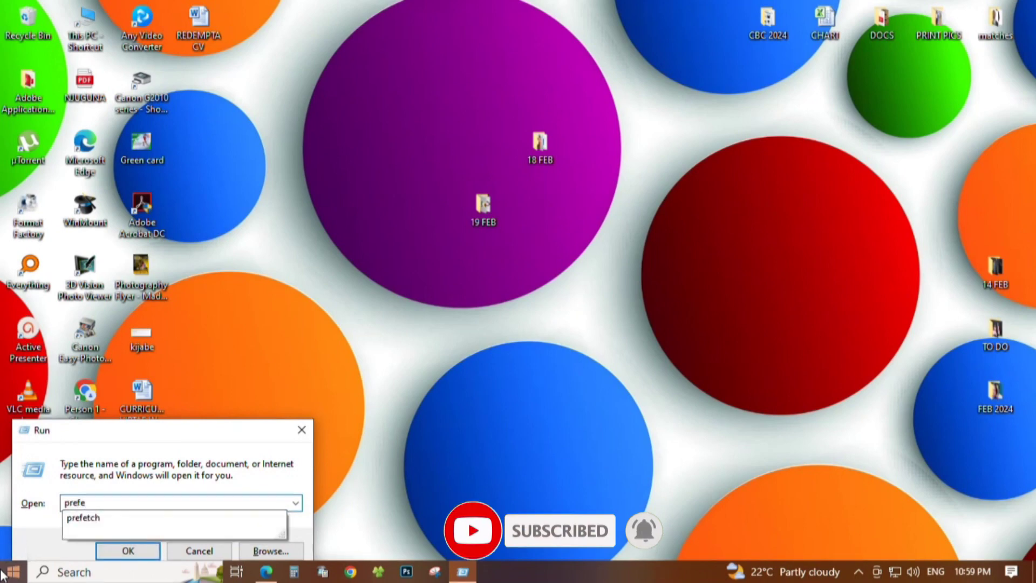
click(90, 518)
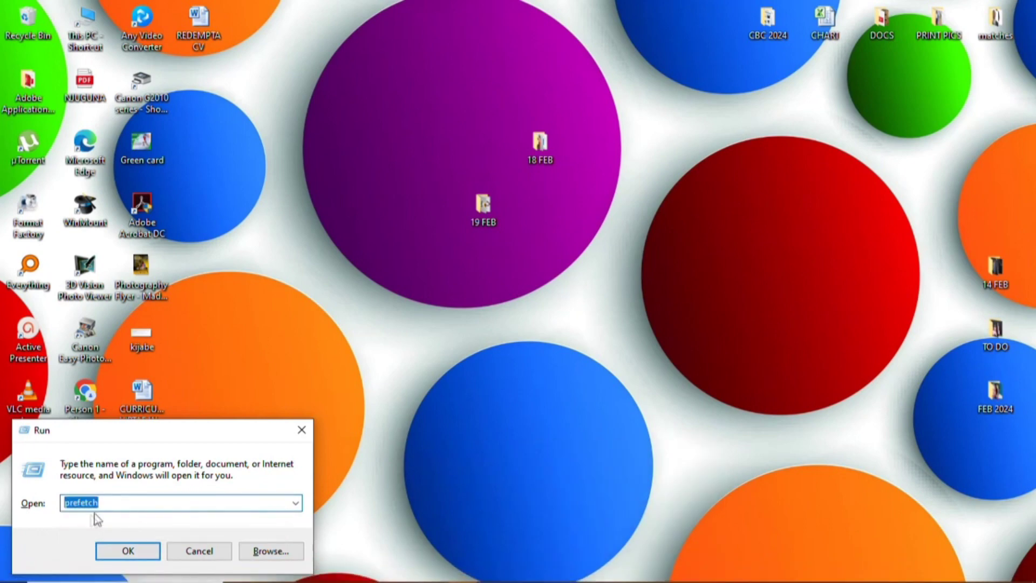
click(134, 552)
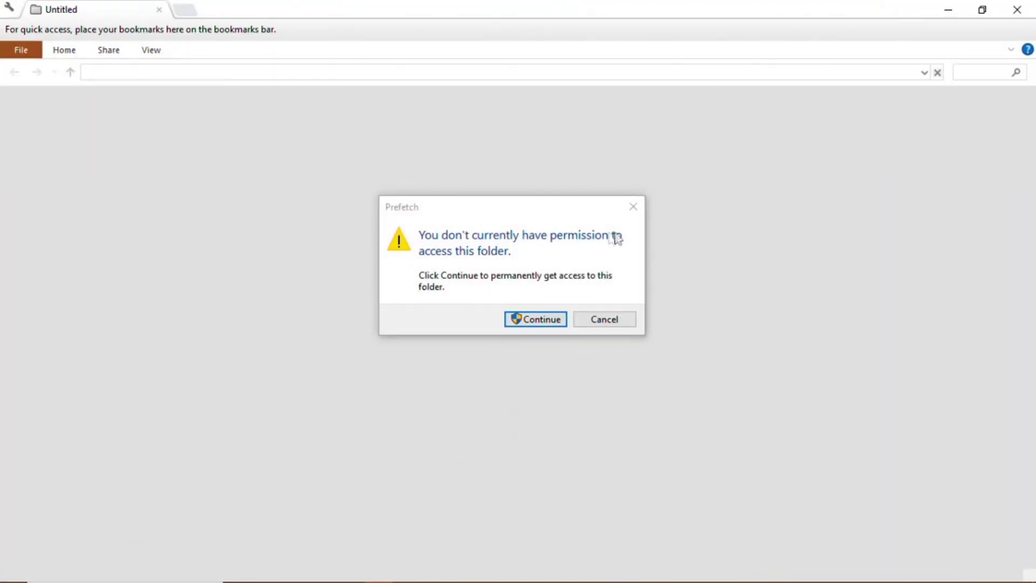
Step: Grant permanent access to the Prefetch folder and select all its files
click(526, 318)
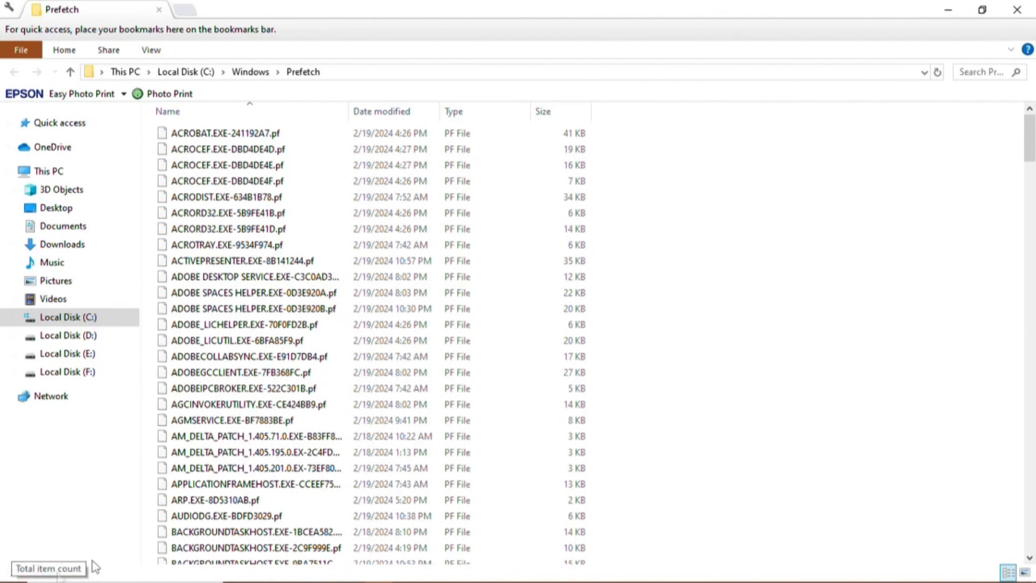
click(326, 135)
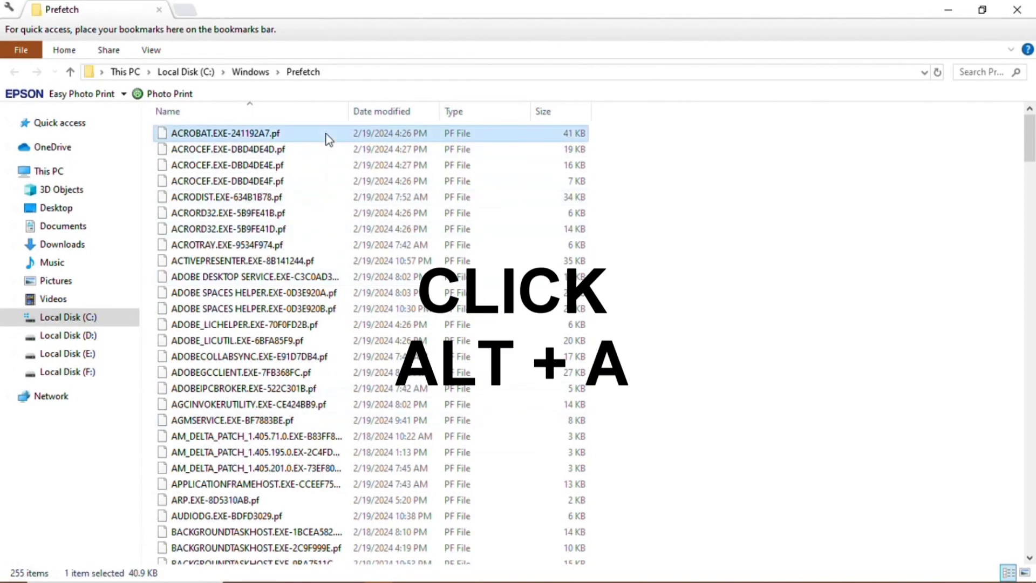
key(ctrl+a)
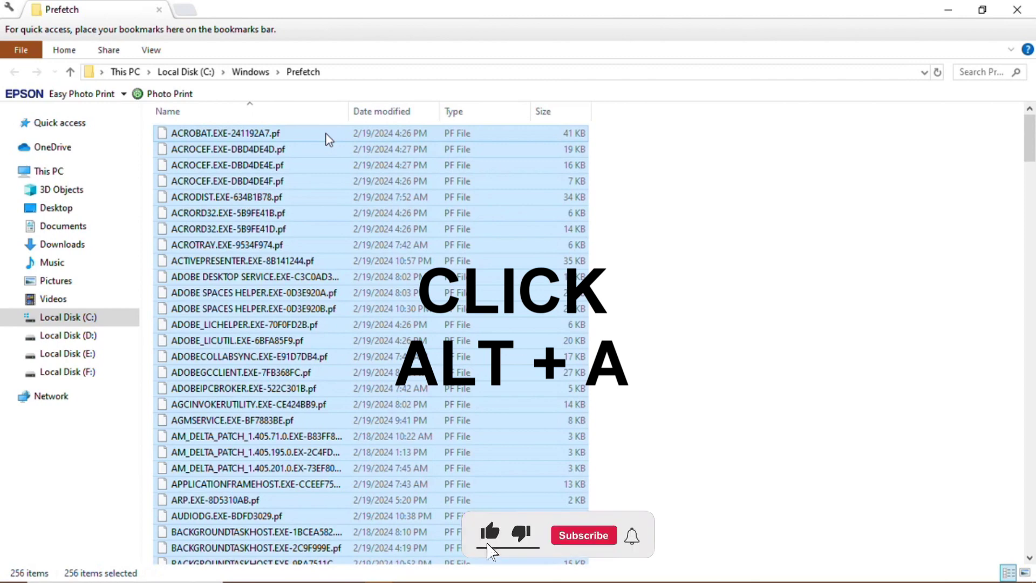
Step: Delete the 256 Prefetch files, skip the in-use one, and close the window
key(Delete)
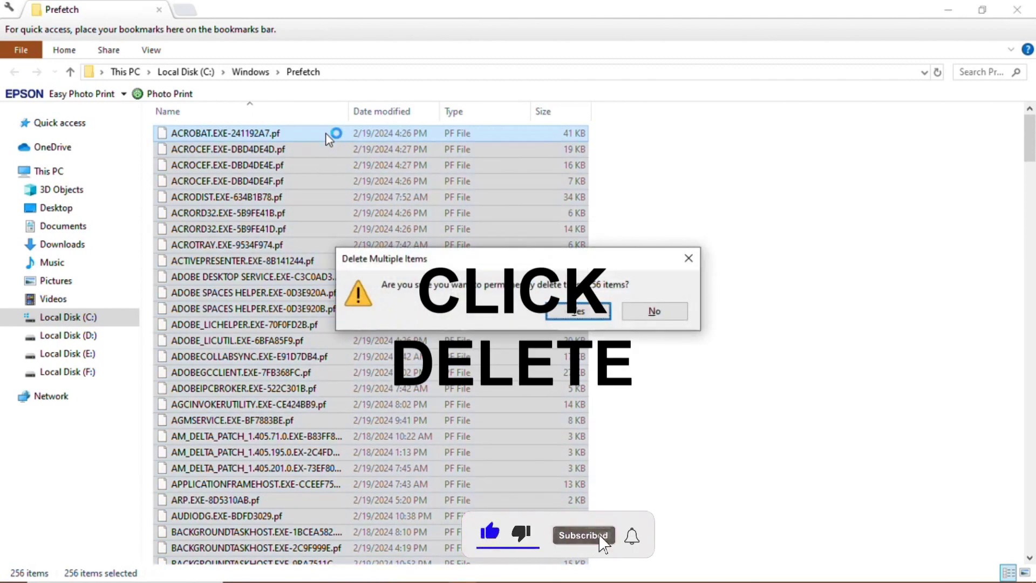
key(Return)
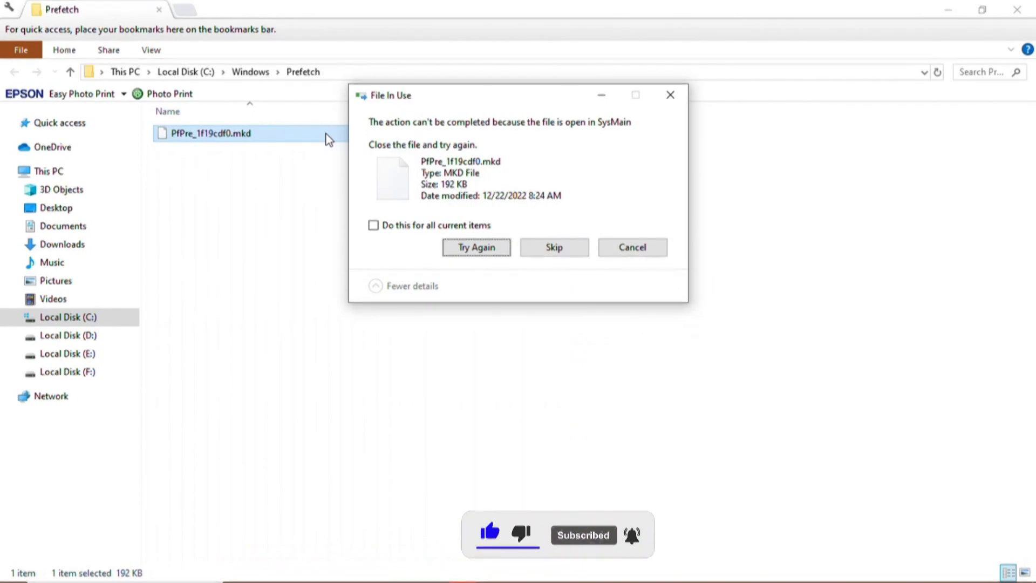
click(374, 225)
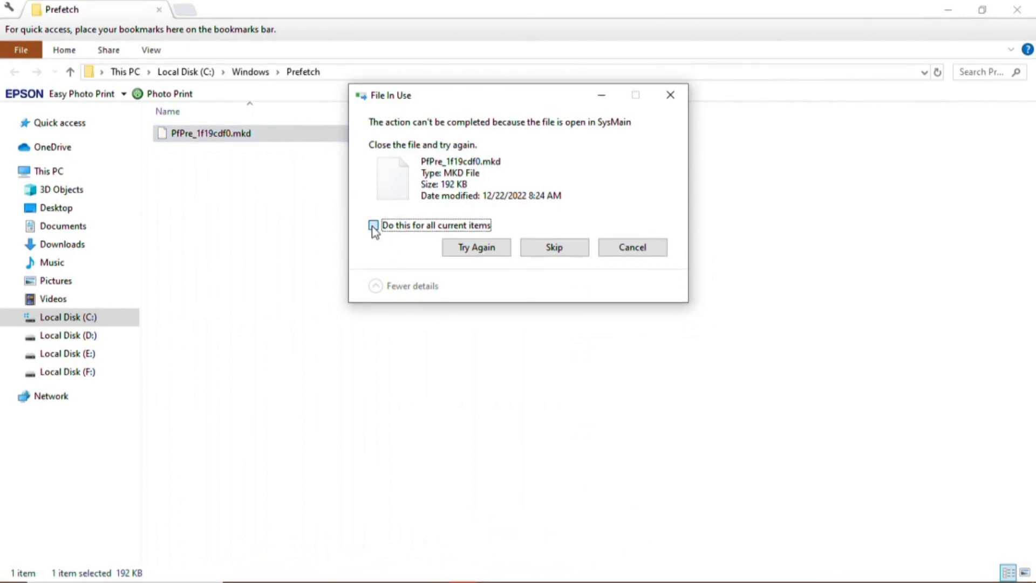
click(545, 248)
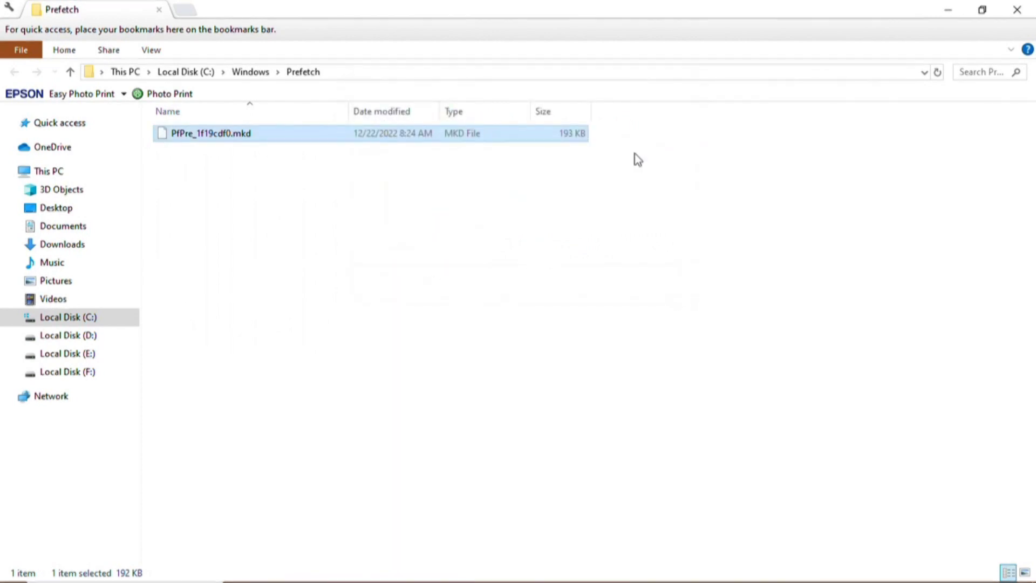
click(1024, 9)
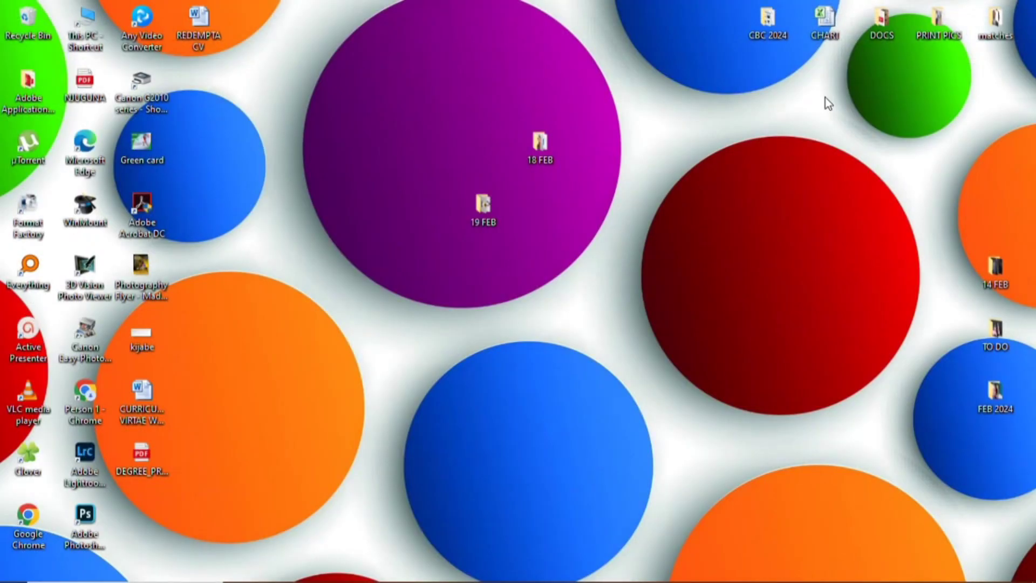
Step: Open the Windows Temp folder by running 'temp' from the Run box
key(super+r)
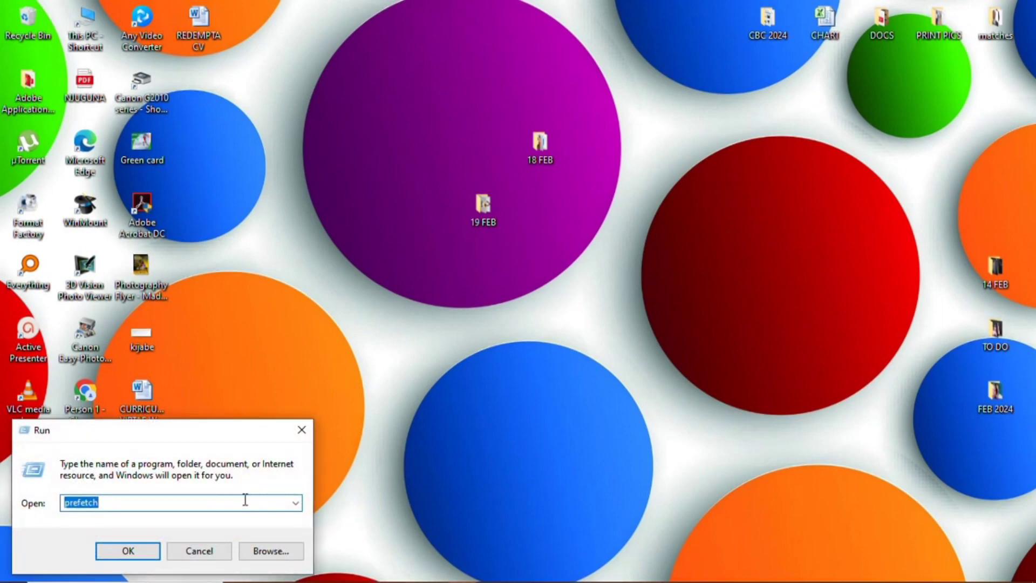
key(BackSpace)
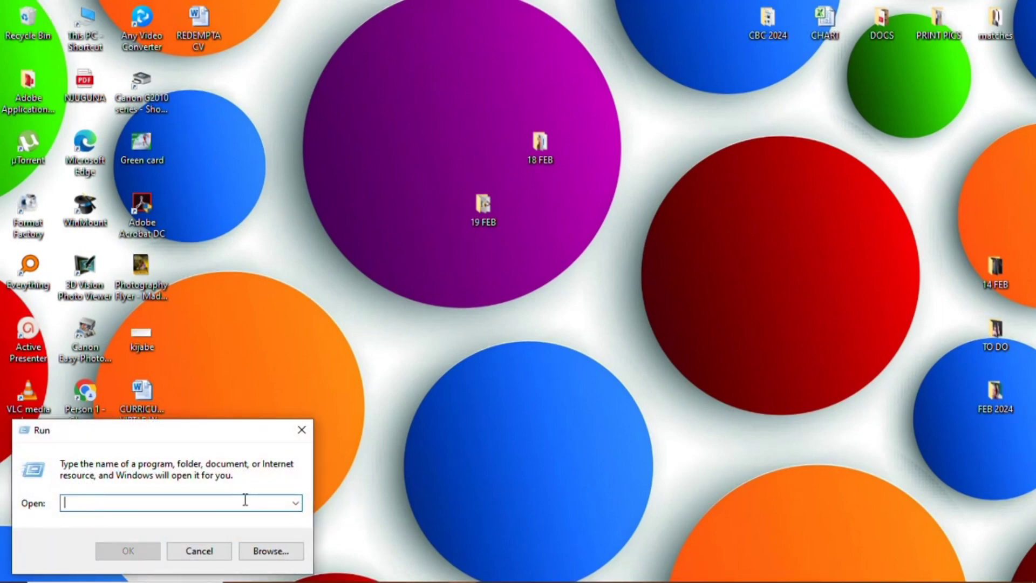
text(temp)
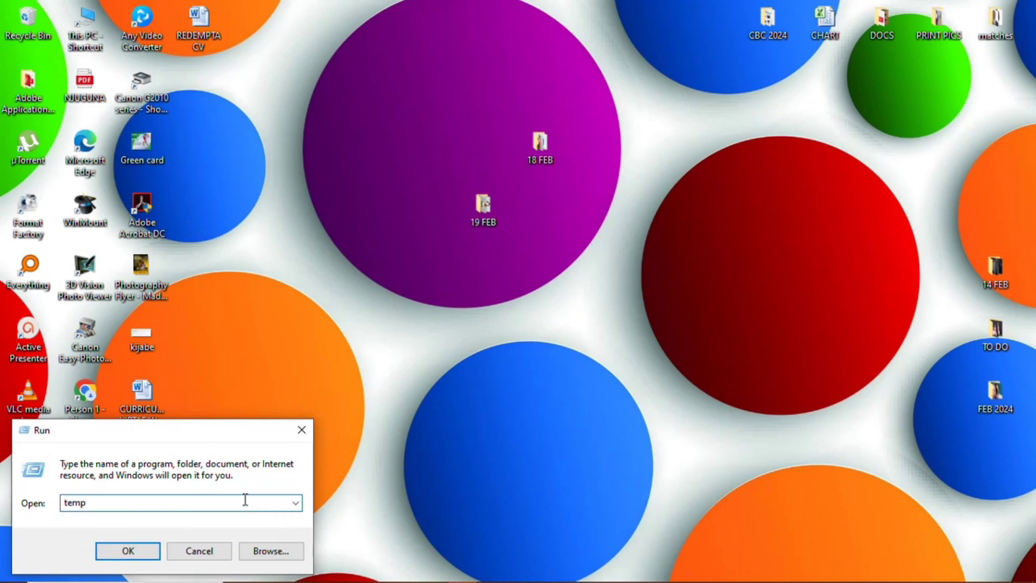
click(137, 555)
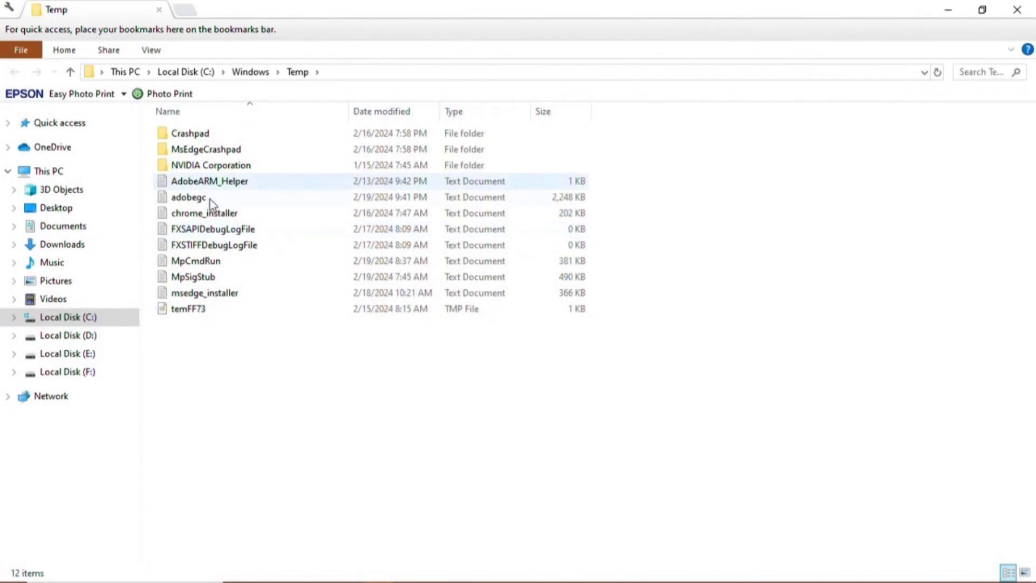
Step: Permanently delete all 12 Windows Temp items, skipping the in-use adobegc file, then close the window
click(209, 136)
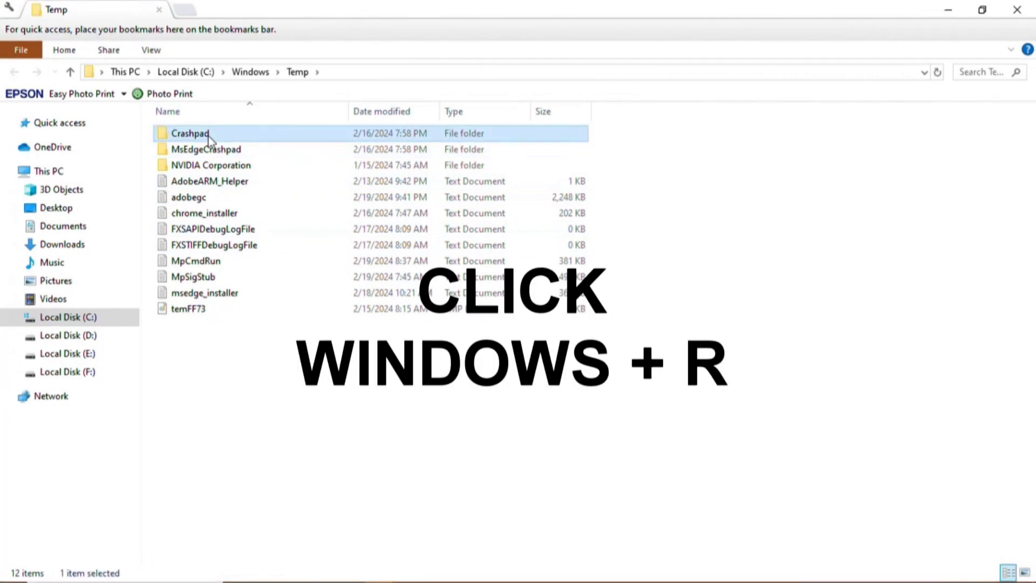
key(ctrl+a)
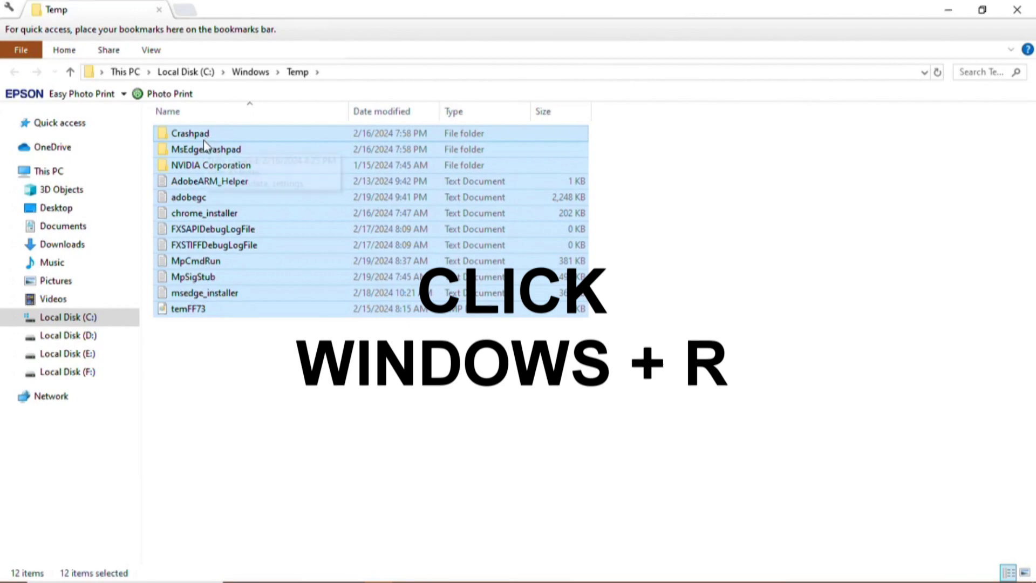
key(shift+Delete)
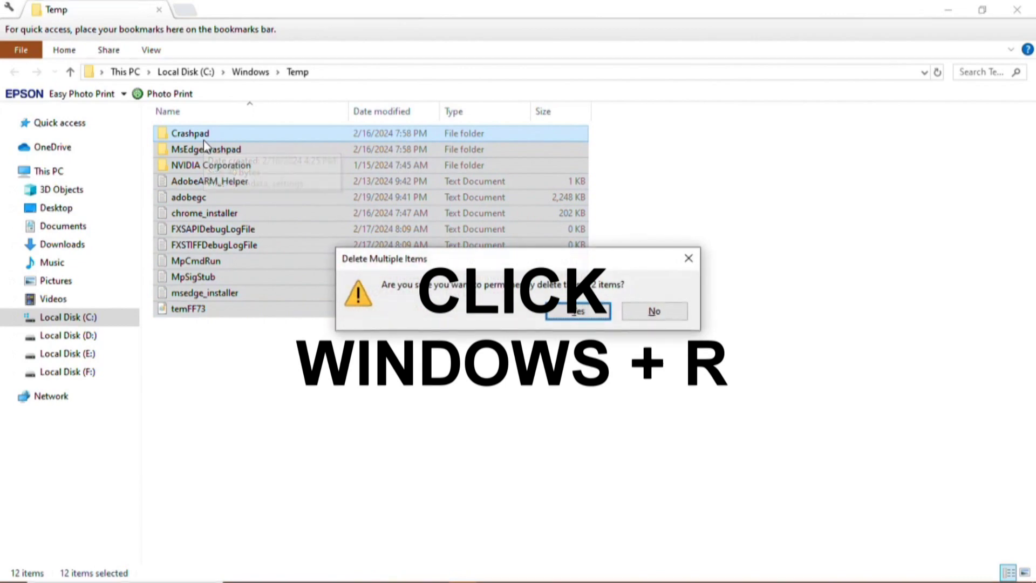
key(Return)
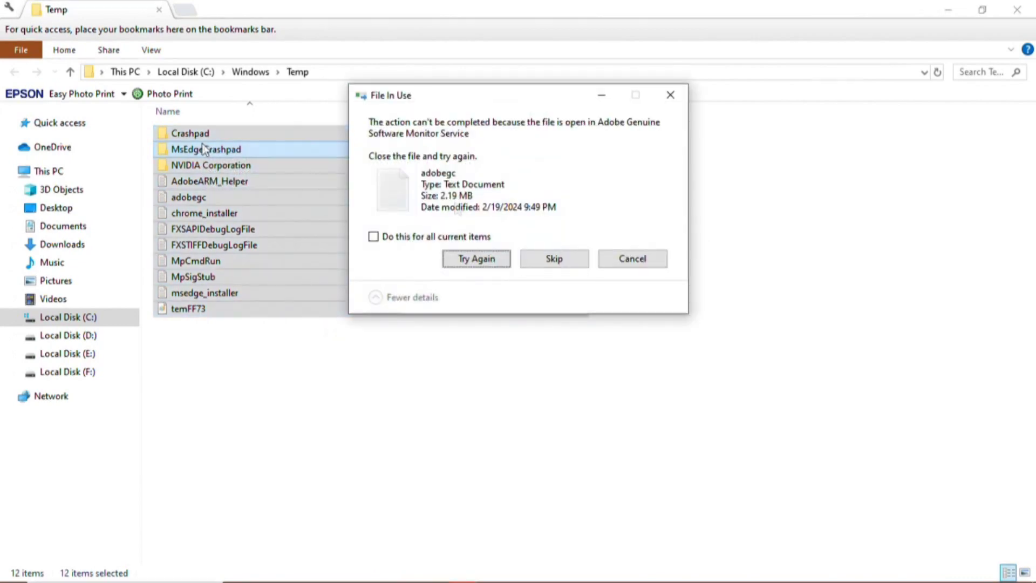
click(449, 236)
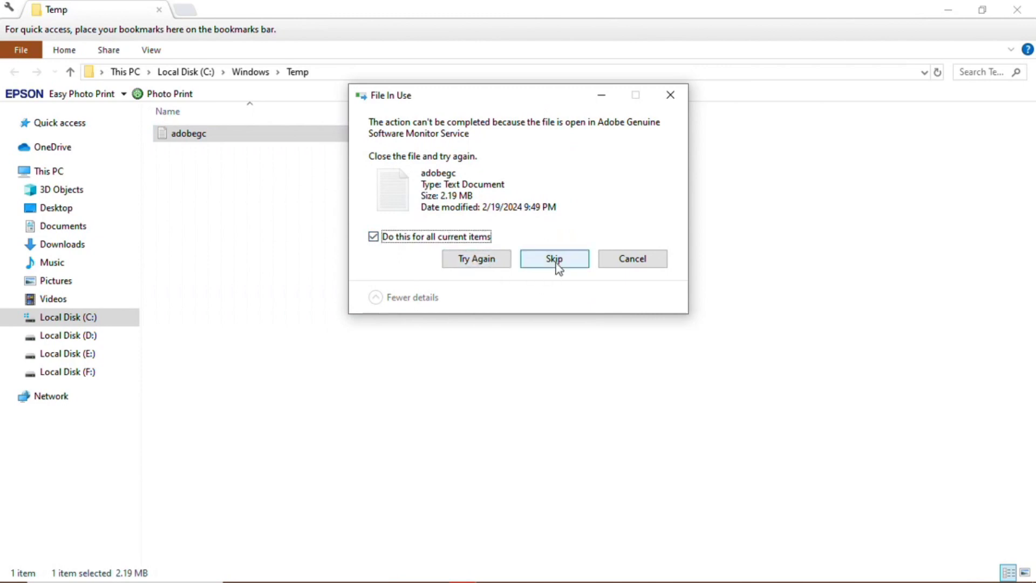
click(556, 264)
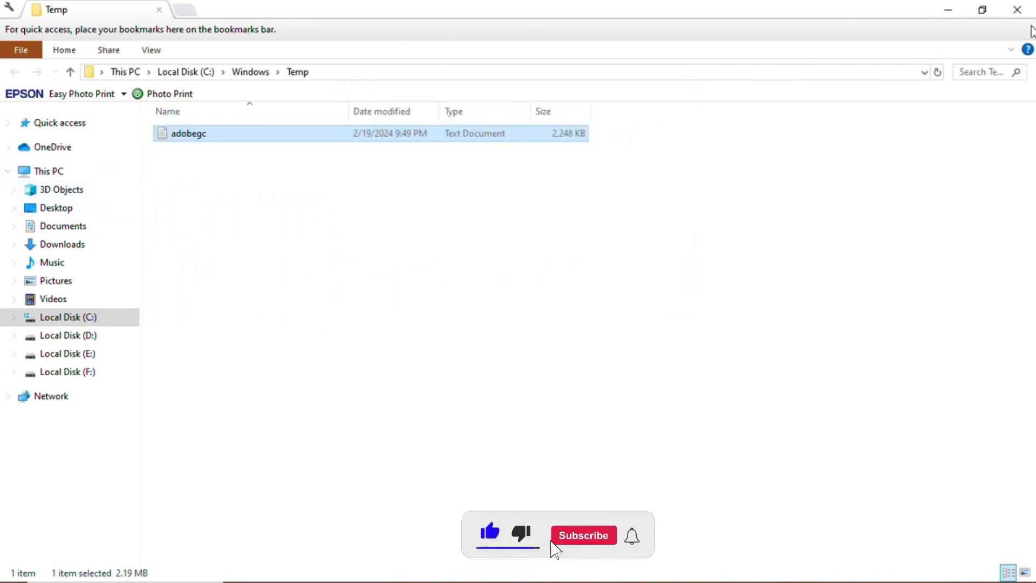
click(1018, 9)
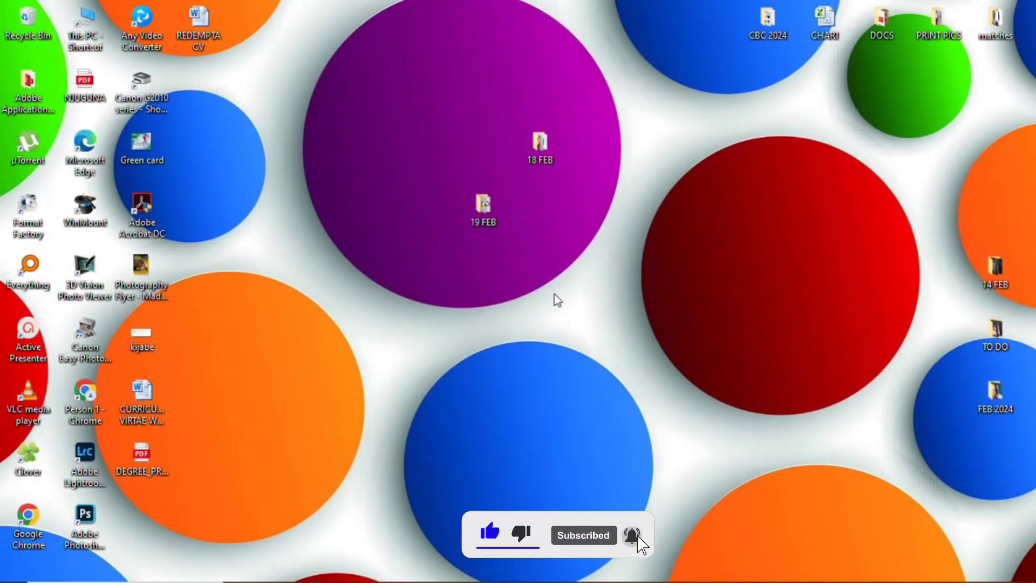
right_click(562, 305)
click(562, 304)
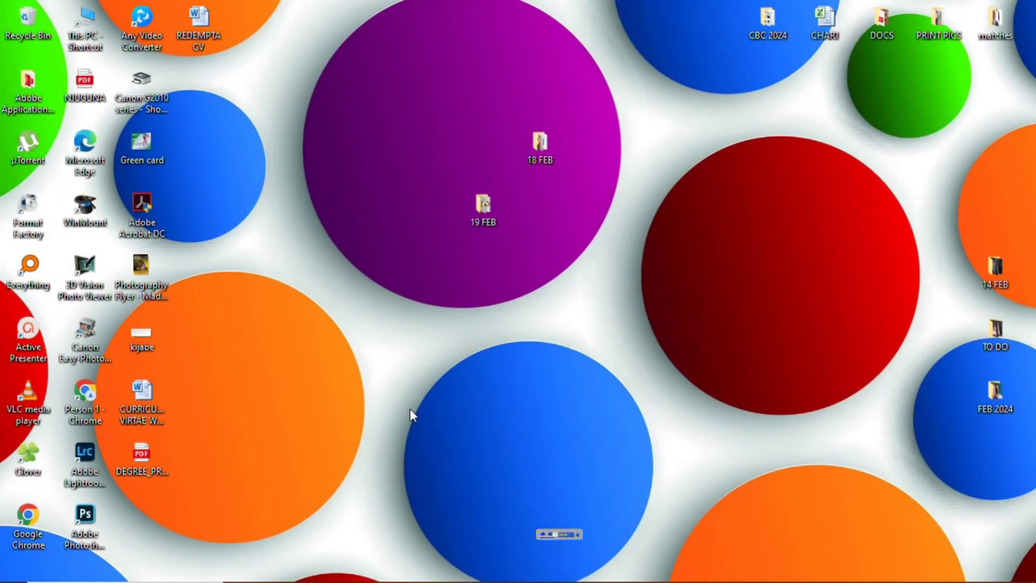